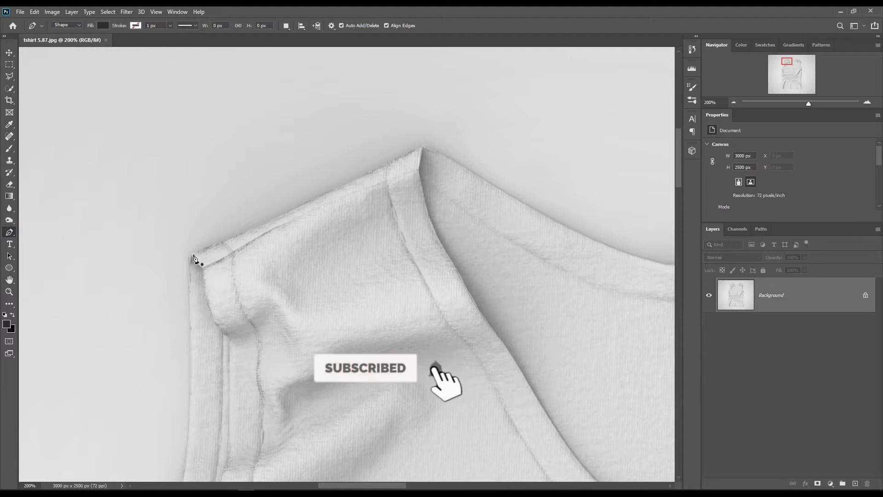
Start a Pen tool shape at the shirt's left shoulder corner, tracing the left armhole and upper side edge
click(193, 253)
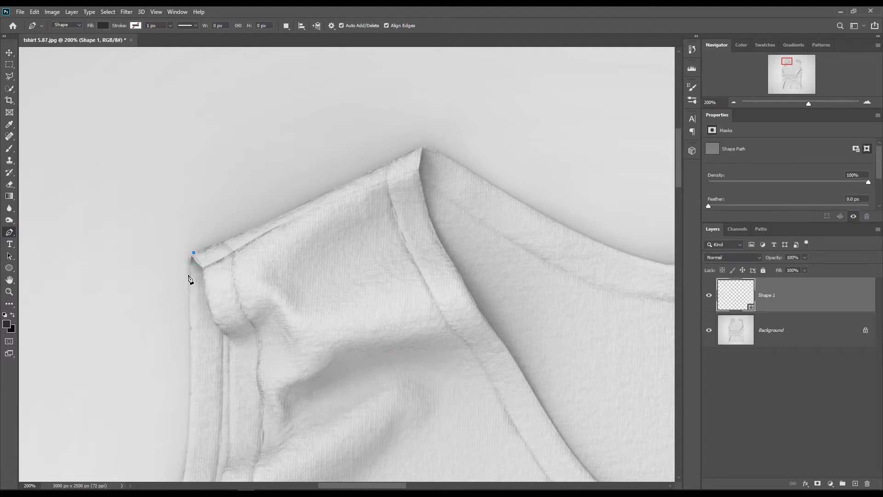
click(189, 275)
drag(213, 460, 228, 305)
drag(229, 391, 432, 83)
click(332, 206)
click(277, 285)
click(277, 326)
drag(300, 433, 267, 73)
click(245, 243)
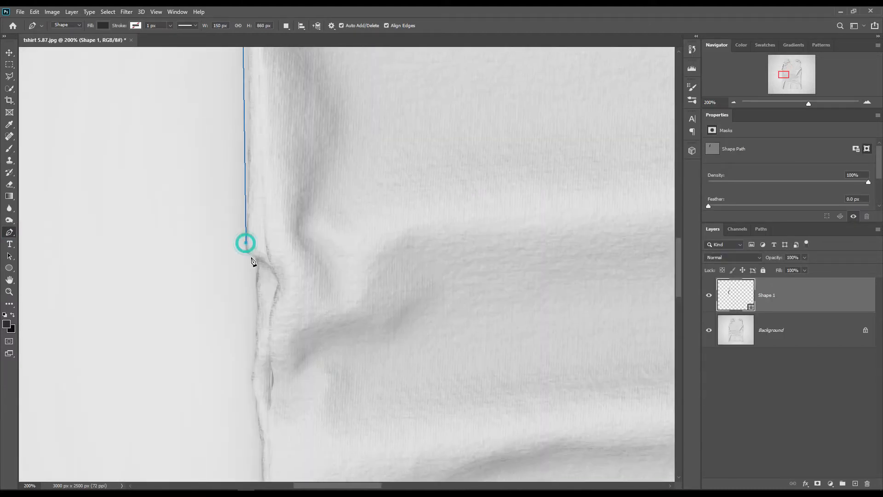
Continue the shape's outline down the shirt's left side to the lower-left hem corner
click(256, 278)
drag(276, 322, 276, 130)
click(267, 303)
drag(276, 441, 269, 69)
click(259, 289)
click(269, 305)
click(298, 298)
Extend the outline along the bottom hem to the shirt's lower-right corner
drag(617, 299, 134, 309)
click(351, 328)
click(394, 332)
Trace the outline up the shirt's right side edge towards the underarm
drag(329, 73, 385, 377)
click(422, 366)
click(418, 294)
drag(432, 69, 402, 474)
drag(433, 69, 402, 473)
click(405, 369)
click(401, 295)
click(386, 260)
click(385, 241)
Continue the outline up the right armhole and around the right shoulder
drag(361, 74, 412, 474)
click(401, 350)
click(393, 289)
click(398, 336)
click(390, 324)
click(166, 238)
Set the shape's opacity to 0% and close the outline along the neckline and left shoulder
key(0)
key(0)
click(384, 203)
click(130, 172)
drag(119, 219, 515, 391)
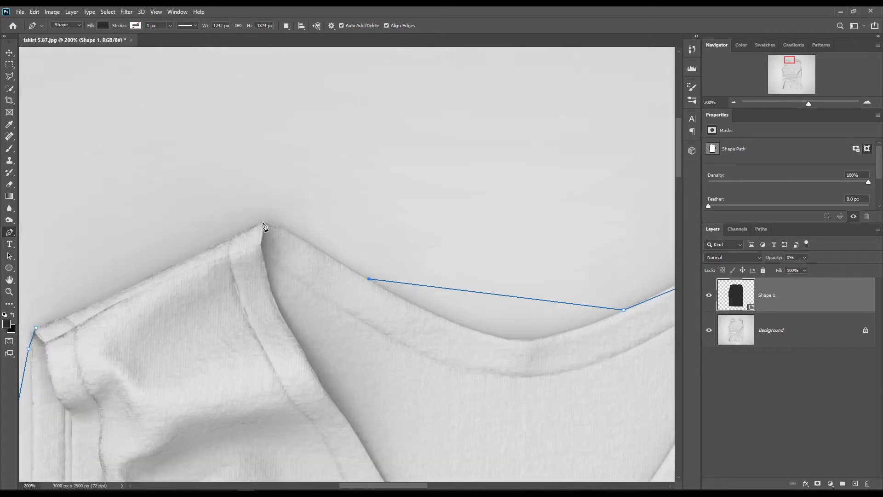
click(262, 221)
click(35, 328)
Add anchor points along the left shoulder seam and adjust them so the path follows the fabric edge
key(ctrl+plus)
drag(143, 316, 312, 291)
key(shift+p)
drag(168, 282, 167, 288)
drag(233, 257, 233, 254)
click(282, 231)
click(327, 208)
drag(405, 182, 408, 179)
drag(458, 207, 459, 203)
Bend the path with extra anchor points to match the curve of the left armhole
drag(51, 342, 45, 344)
drag(161, 415, 247, 196)
drag(249, 340, 285, 179)
drag(97, 333, 152, 336)
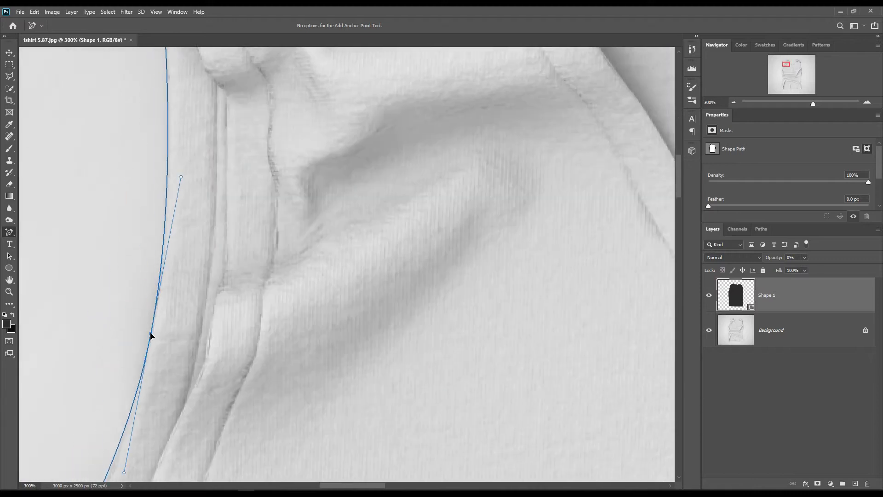
drag(175, 368, 221, 149)
drag(156, 260, 160, 258)
click(188, 174)
drag(204, 294, 252, 207)
drag(175, 237, 179, 239)
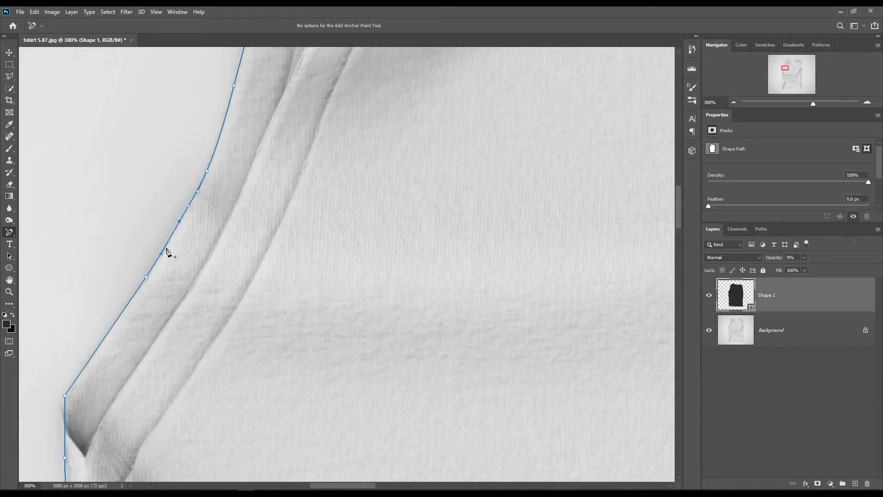
Refine the path around the left underarm and the upper left side with added anchor points
drag(133, 396, 238, 223)
drag(169, 244, 164, 241)
drag(166, 270, 168, 270)
drag(230, 414, 221, 131)
drag(234, 239, 232, 296)
drag(159, 174, 166, 173)
drag(238, 332, 218, 174)
drag(144, 289, 143, 310)
Fit the path to the wrinkled middle of the shirt's left side by adding and moving anchor points
drag(224, 433, 223, 312)
drag(159, 164, 152, 163)
drag(154, 214, 150, 215)
drag(152, 251, 156, 251)
drag(161, 291, 165, 292)
drag(234, 412, 226, 258)
click(157, 198)
Adjust the path along the lower left side down to the hem corner
drag(223, 378, 211, 274)
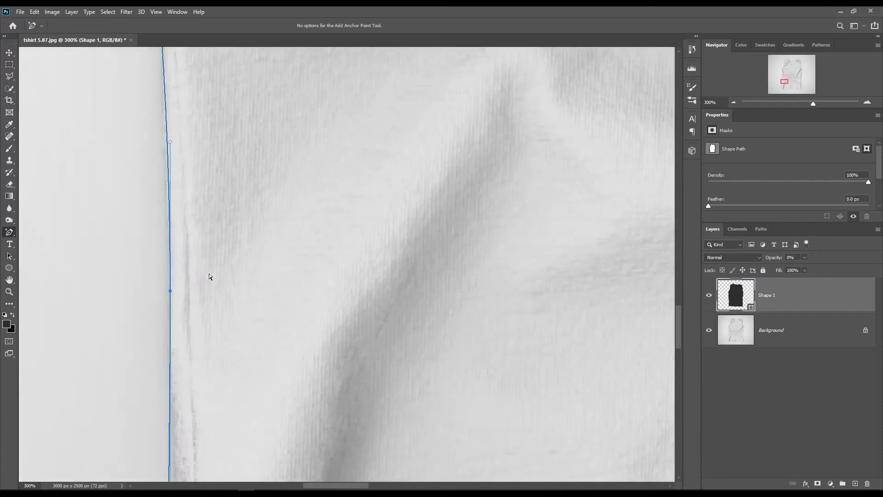
drag(261, 349, 229, 275)
drag(186, 148, 188, 147)
drag(239, 416, 234, 247)
drag(174, 318, 168, 328)
drag(213, 326, 231, 312)
Correct the path at the shirt's lower-right hem corner with added anchor points
drag(598, 377, 131, 319)
drag(575, 355, 177, 350)
drag(575, 331, 198, 279)
drag(556, 218, 562, 225)
drag(596, 223, 598, 220)
drag(599, 224, 598, 225)
Add and nudge anchor points along the shirt's right side so the path hugs the edge
drag(596, 271, 571, 478)
drag(559, 347, 555, 341)
drag(542, 113, 576, 364)
click(539, 134)
drag(578, 133, 556, 320)
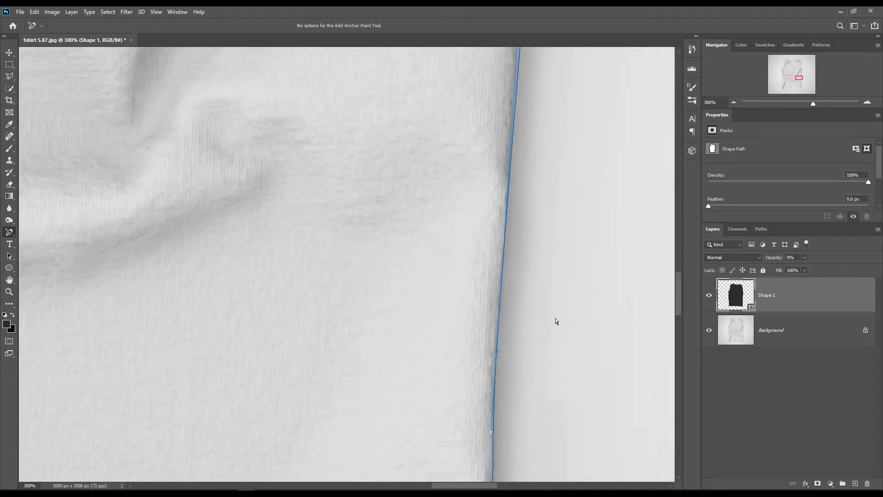
drag(568, 97, 566, 446)
drag(535, 232, 537, 231)
click(543, 181)
Shape the path around the right underarm with additional anchor points
drag(570, 184, 542, 452)
click(532, 270)
drag(530, 166, 542, 176)
drag(512, 119, 498, 113)
drag(523, 153, 527, 158)
drag(548, 129, 493, 294)
click(503, 273)
Refine the path along the right armhole up to the outer shoulder corner
drag(570, 314, 588, 436)
drag(509, 330, 485, 304)
drag(506, 353, 505, 356)
drag(471, 141, 459, 139)
drag(476, 232, 469, 224)
drag(479, 261, 478, 260)
scroll(509, 275, up, 4)
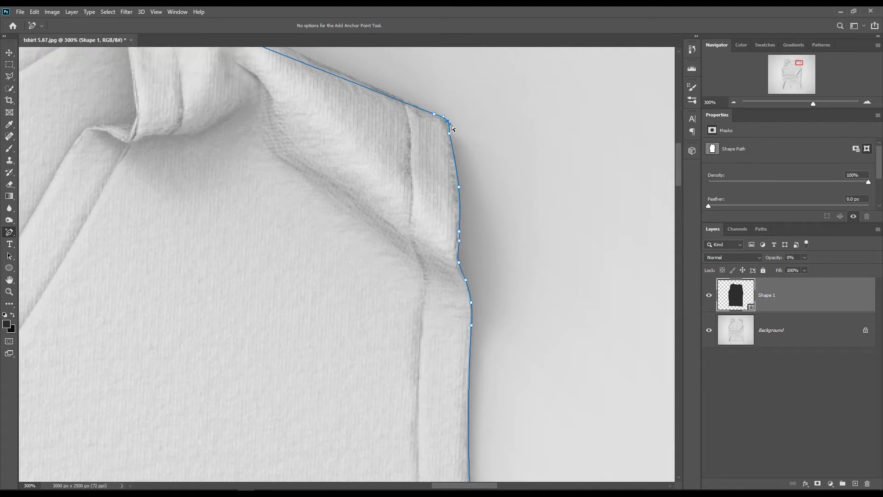
Add anchor points along the right shoulder seam and match them to the fabric edge
key(ctrl+plus)
scroll(578, 337, up, 8)
drag(147, 162, 151, 147)
drag(311, 216, 311, 218)
drag(405, 261, 404, 259)
click(200, 165)
drag(69, 123, 70, 130)
Curve the path around the right end and lowest part of the back neckline
drag(74, 133, 369, 185)
drag(274, 186, 273, 173)
click(298, 167)
drag(156, 225, 528, 186)
drag(240, 195, 239, 280)
drag(343, 292, 337, 285)
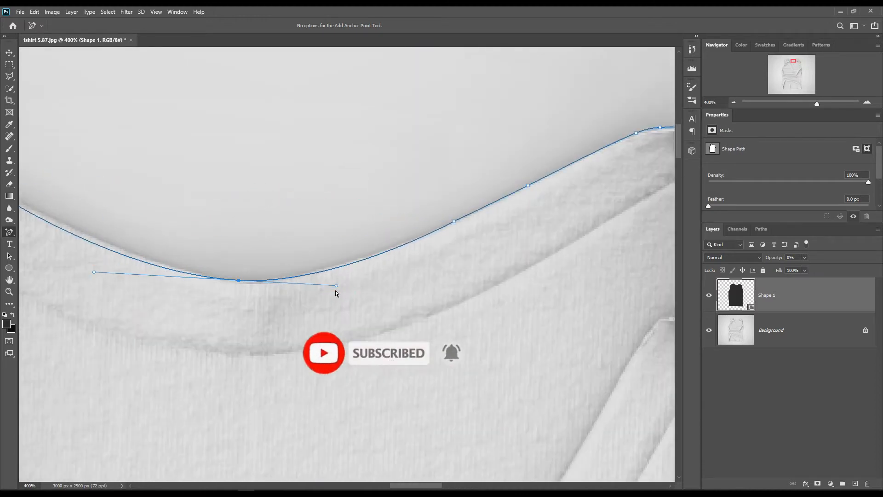
Fit the path to the left half of the back neckline with extra anchor points
drag(154, 310, 327, 332)
drag(244, 252, 245, 248)
drag(347, 291, 348, 287)
drag(180, 212, 348, 307)
click(197, 226)
click(284, 275)
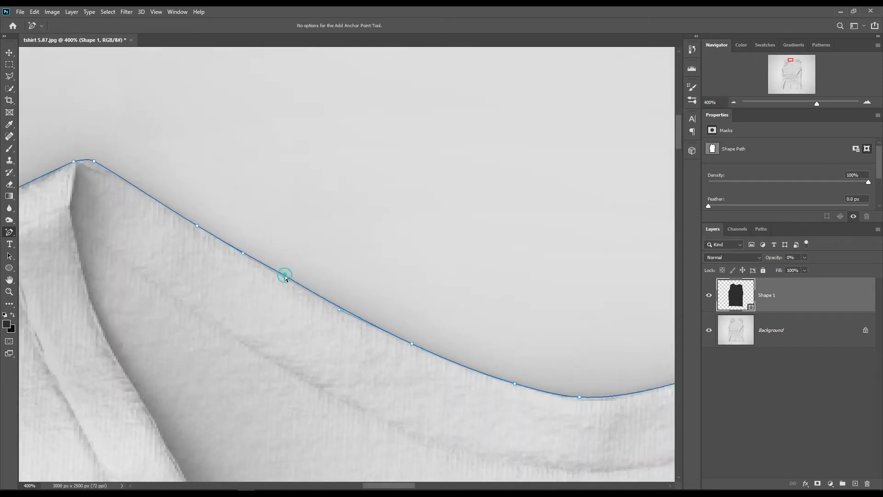
drag(284, 275, 285, 277)
Finish refining the path near the left shoulder peak and fit the whole image in view
drag(102, 250, 316, 268)
click(186, 229)
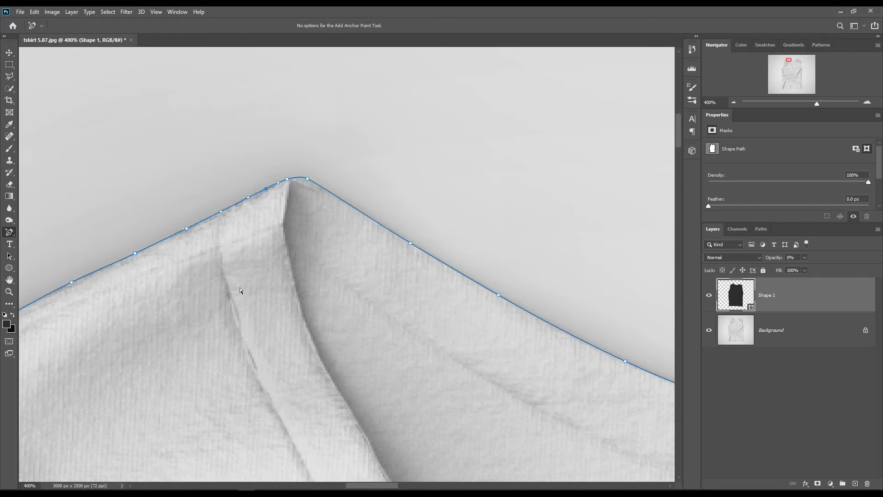
key(ctrl+minus)
key(ctrl+minus)
key(ctrl+minus)
key(ctrl+minus)
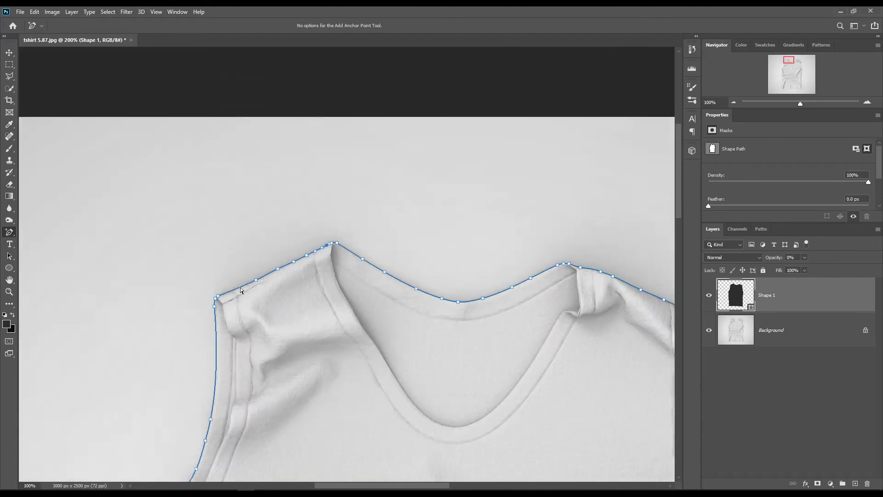
key(ctrl+0)
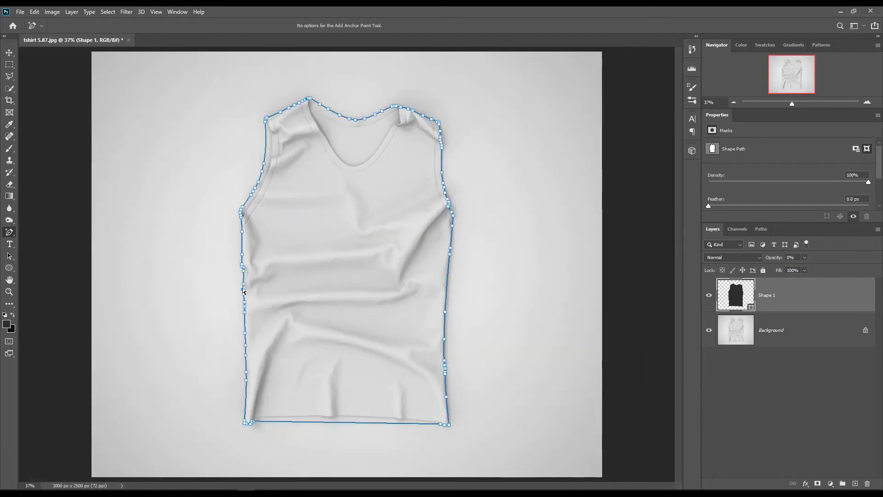
Draw a rectangle shape about 1301 × 1972 px covering the whole shirt, directly above the Background layer
click(807, 342)
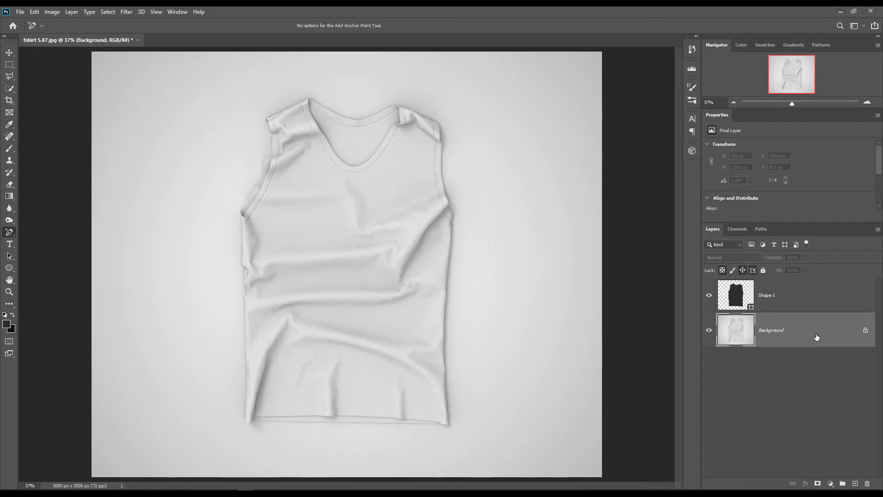
click(10, 267)
click(44, 269)
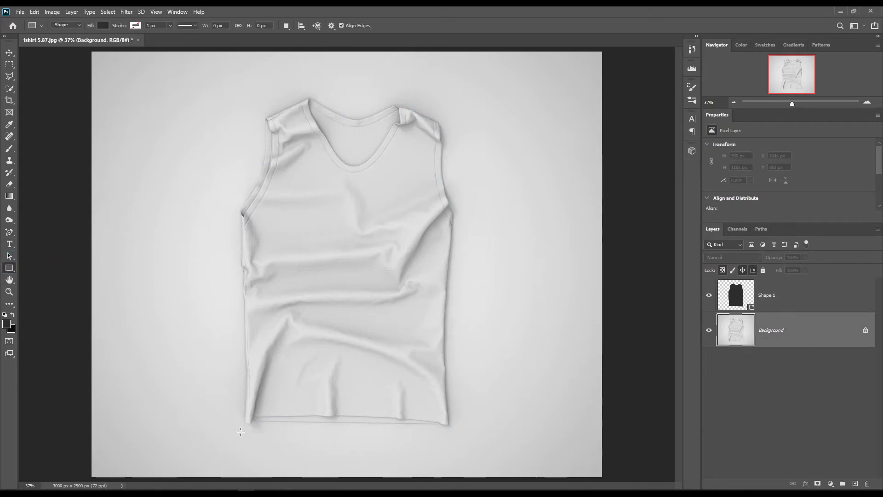
drag(236, 433, 458, 98)
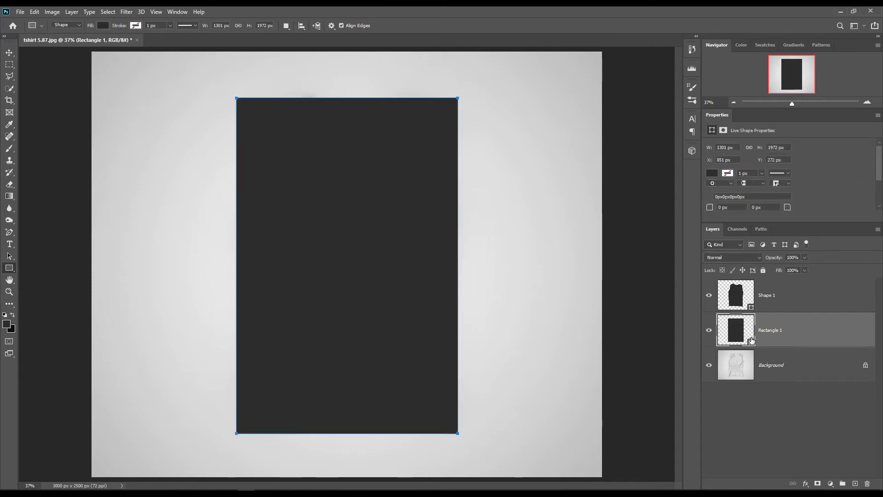
Change the rectangle's fill color to orange ffaa06
double_click(752, 338)
click(692, 249)
click(705, 363)
drag(706, 363, 708, 352)
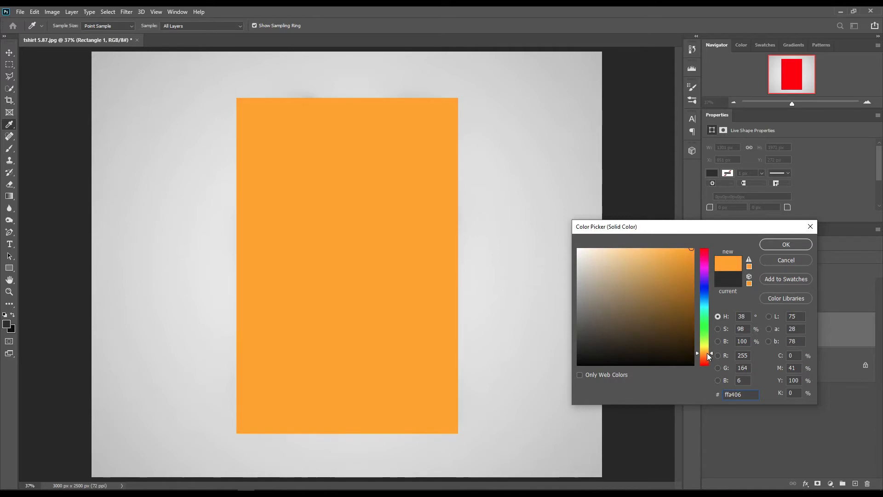
click(786, 244)
Fade the rectangle to 58% opacity to place a horizontal ruler guide across the shirt's upper chest, restoring 100% opacity
drag(777, 260, 758, 262)
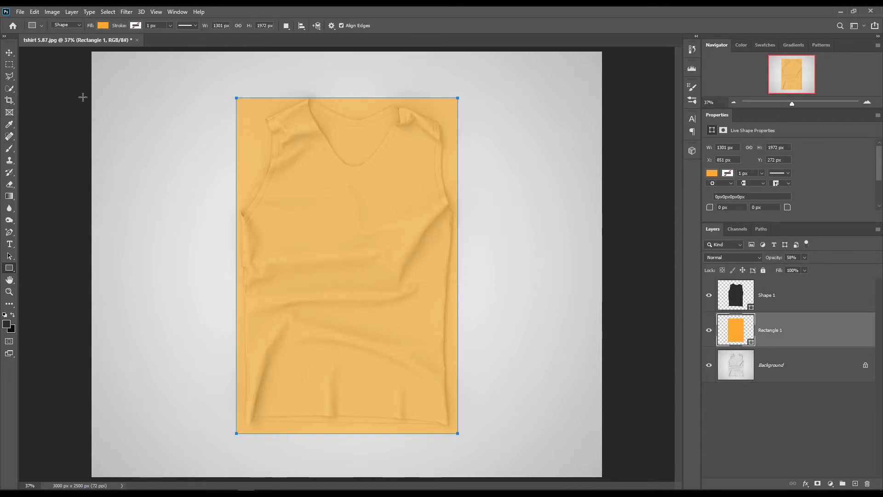
key(ctrl+r)
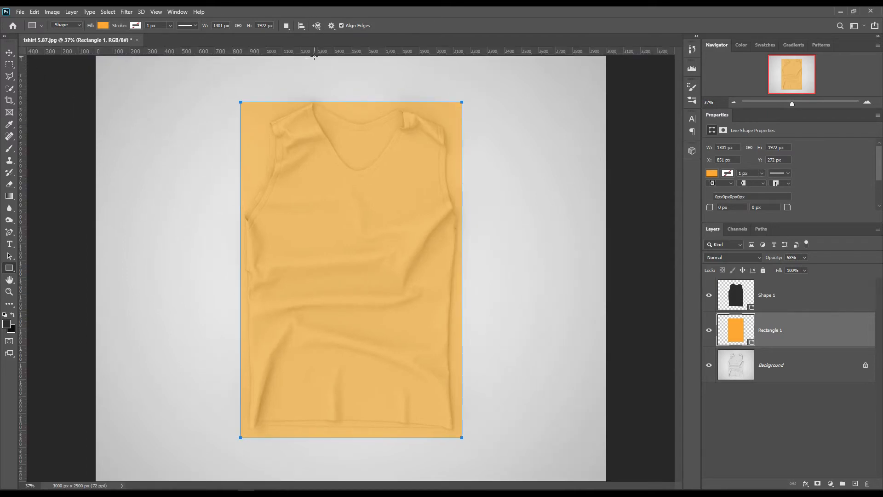
drag(319, 54, 373, 176)
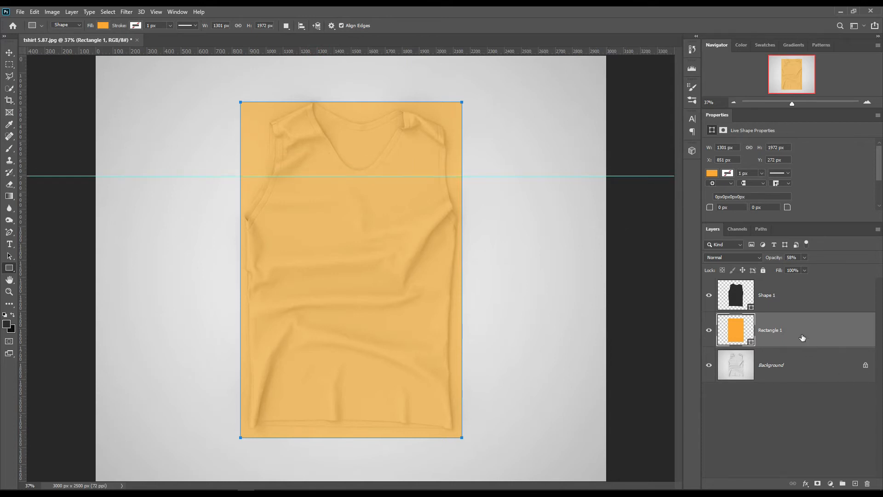
drag(788, 260, 824, 319)
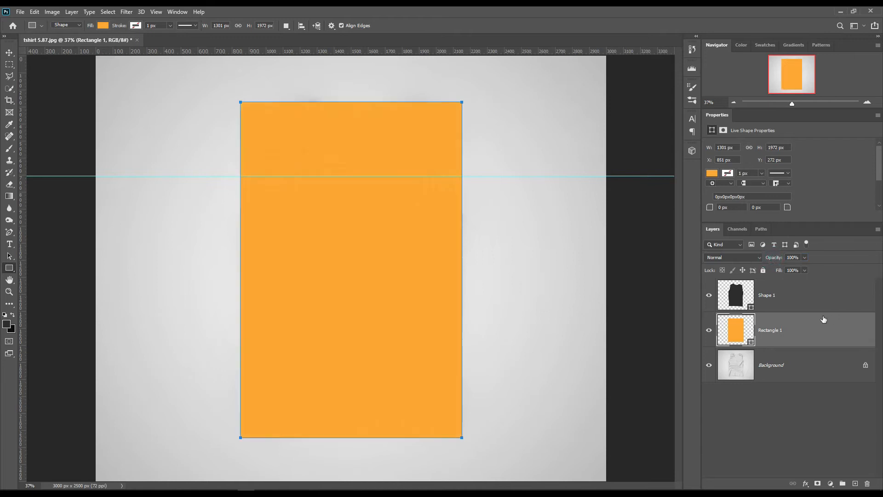
Convert the rectangle layer to a smart object and remove the horizontal guide from the shirt document
right_click(801, 330)
click(782, 229)
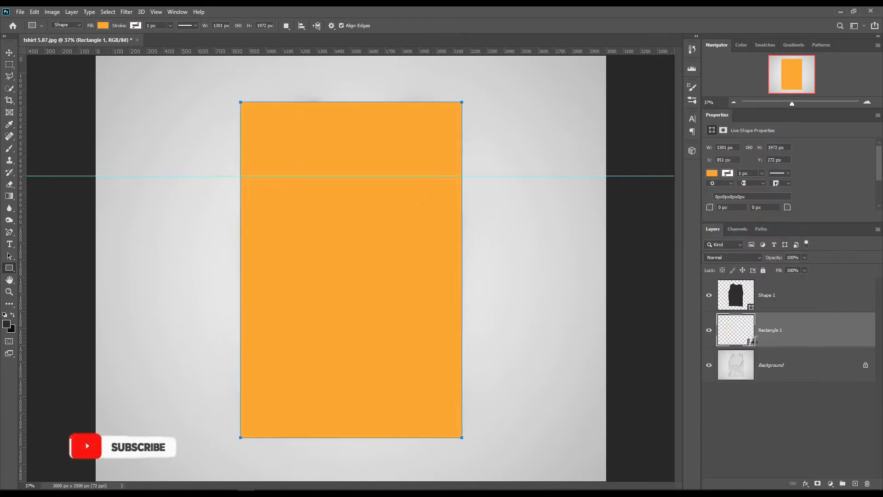
click(9, 53)
drag(349, 176, 379, 22)
Mask the Rectangle 1 layer with the Shape 1 outline and open its smart object contents
ctrl+click(755, 312)
click(788, 337)
click(818, 484)
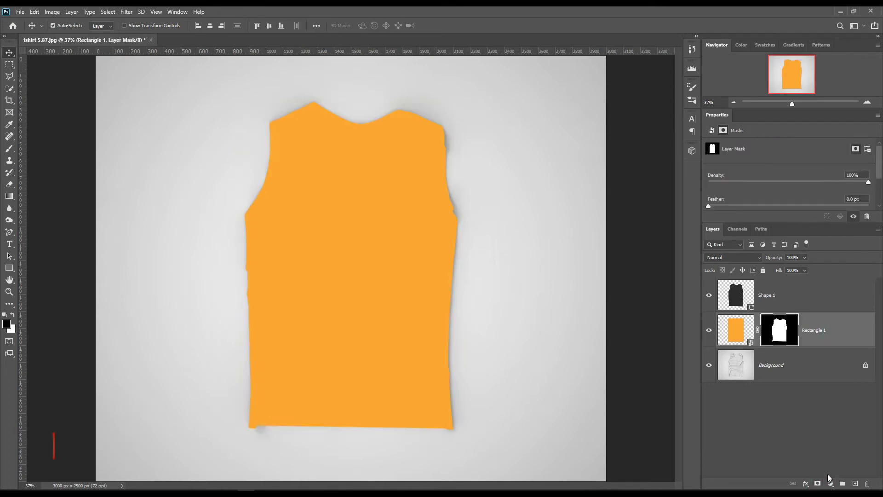
double_click(749, 348)
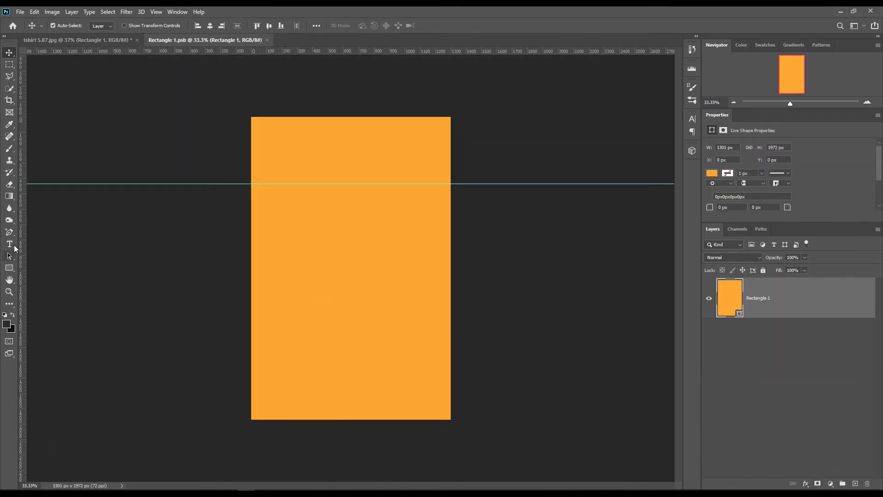
Add the text Mockupart in black over the orange rectangle in the smart object contents
click(11, 246)
click(281, 323)
text(Mockupart)
click(9, 52)
Scale the Mockupart text to about 365% and rotate it to about -49° so it runs diagonally across the rectangle
key(ctrl+t)
drag(354, 307, 456, 254)
drag(470, 302, 454, 246)
drag(417, 213, 438, 179)
drag(316, 384, 296, 417)
drag(502, 311, 504, 291)
mouse_move(315, 428)
mouse_down()
mouse_move(309, 441)
mouse_move(314, 428)
mouse_up()
drag(313, 432, 324, 464)
drag(335, 420, 347, 417)
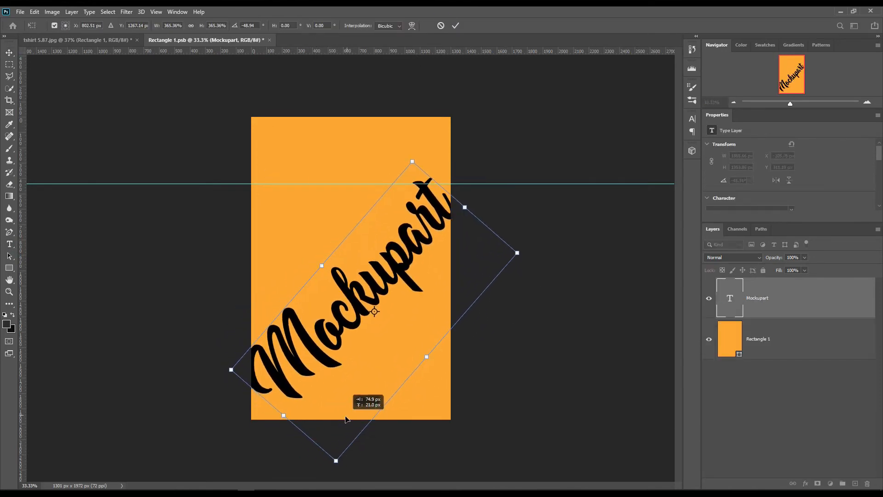
key(Return)
Save the smart object contents and return to the tshirt 5.87.jpg document
click(21, 11)
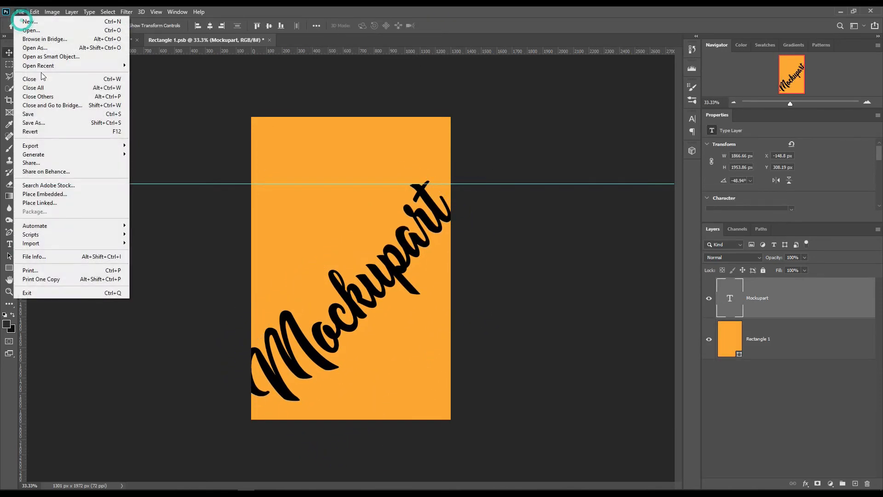
click(59, 115)
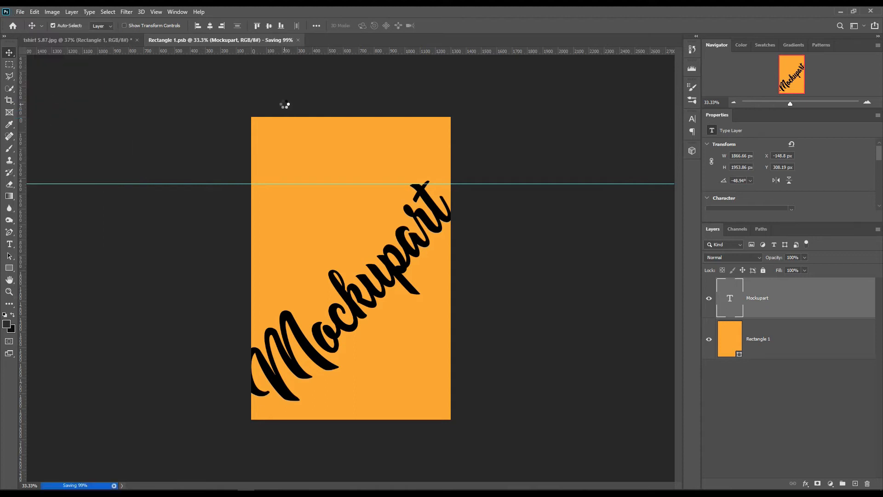
click(115, 40)
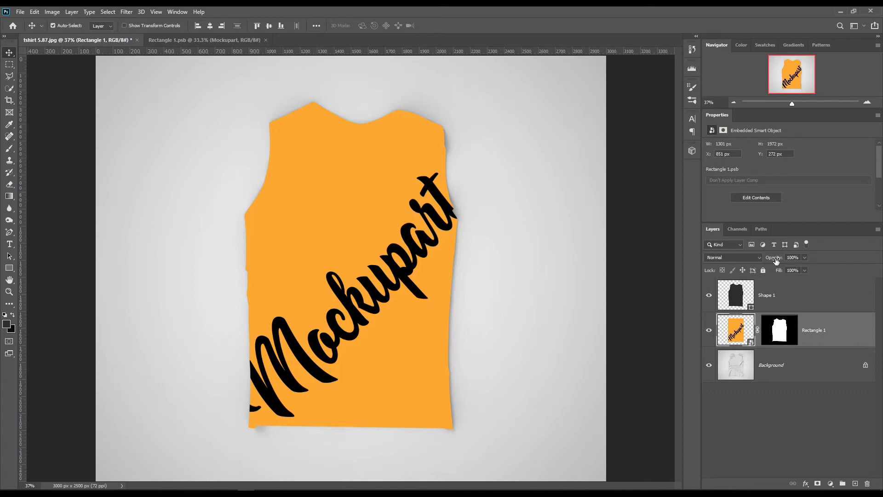
Put the Shape 1 layer into a new collapsed group named Object ID
drag(773, 257, 881, 261)
ctrl+click(779, 338)
drag(811, 302, 843, 483)
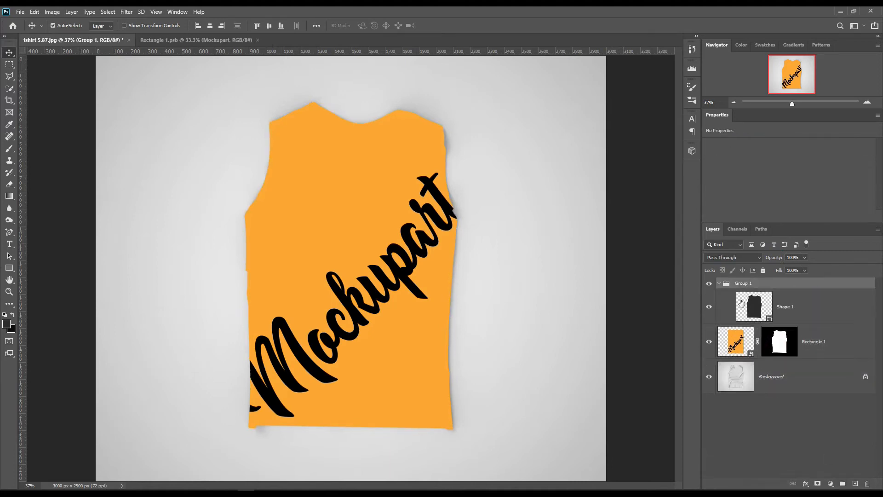
click(721, 284)
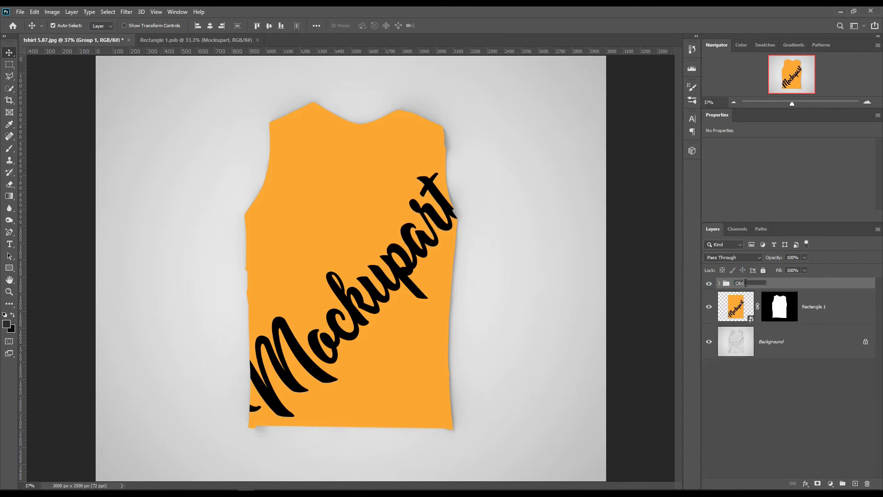
text(D)
key(Return)
Hide the Object ID group and give the Rectangle 1 layer a red color label
click(709, 285)
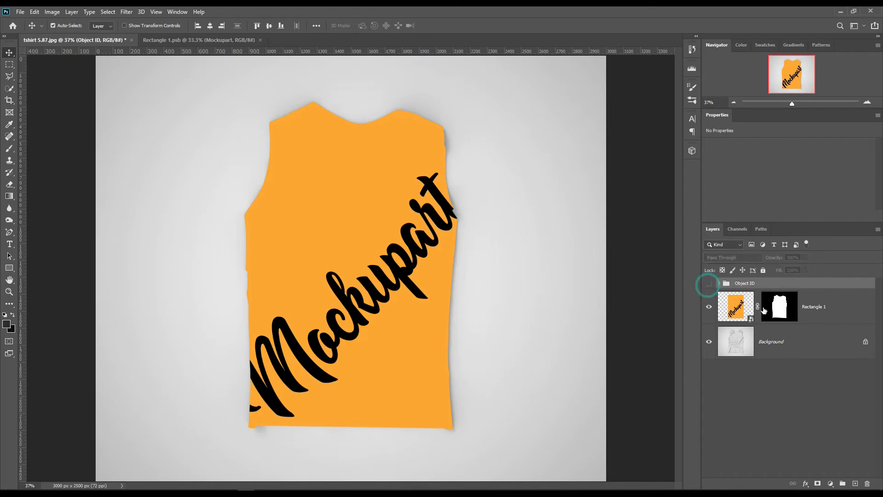
right_click(844, 309)
click(768, 409)
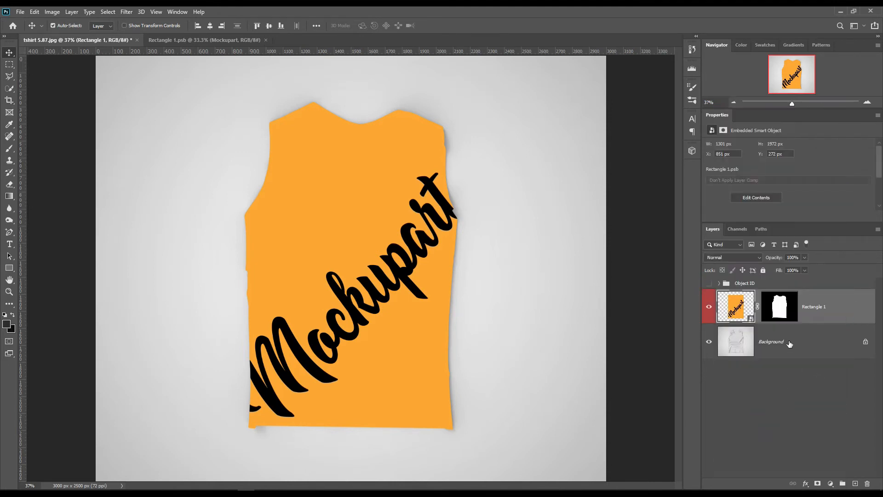
Copy the Background's masked shirt area to a new layer above Rectangle 1 and duplicate that layer twice
ctrl+click(779, 311)
click(790, 341)
key(ctrl+j)
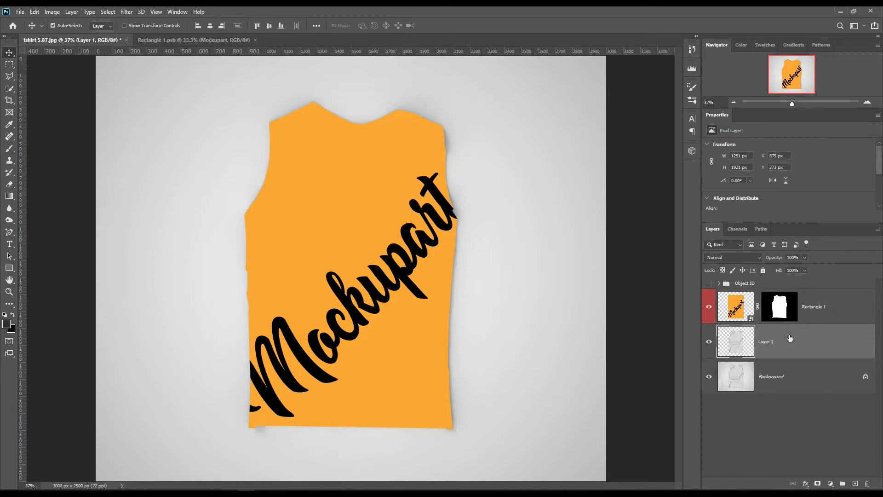
drag(789, 341, 814, 330)
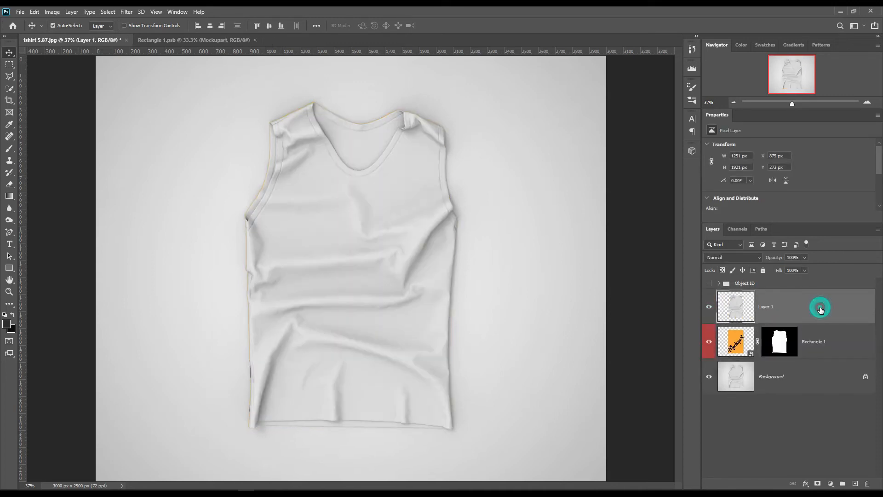
key(ctrl+j)
key(ctrl+j)
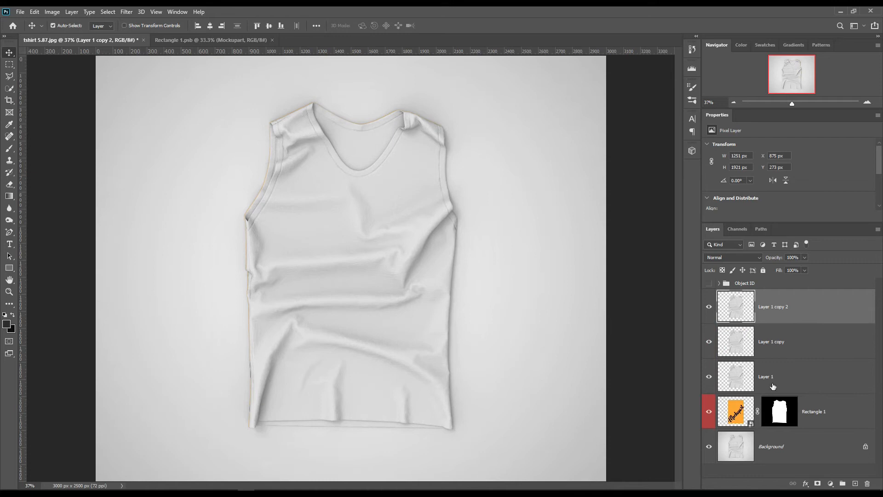
Rename the three shirt copies, from lowest to uppermost, as Shadow, Midtone and Light
double_click(767, 376)
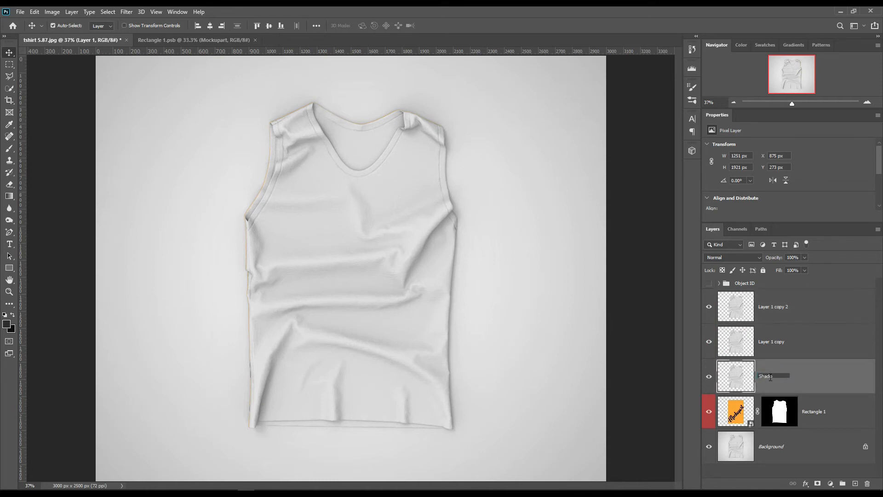
text(Shadow)
key(Return)
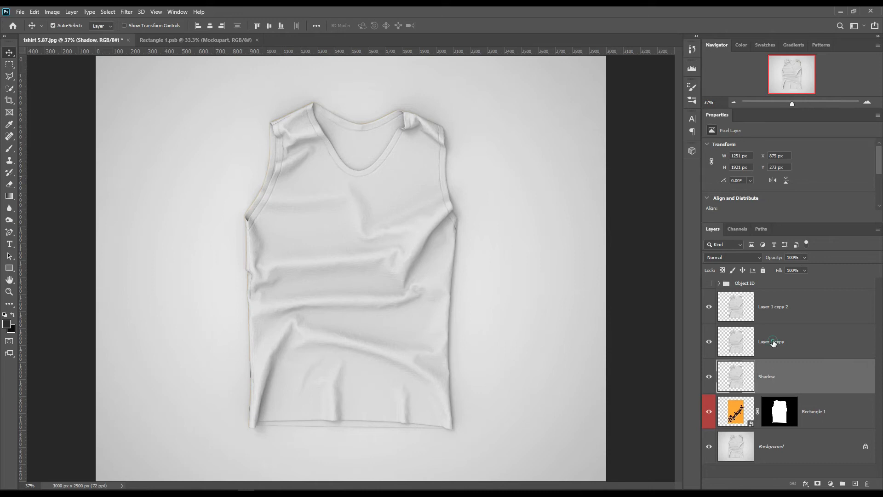
double_click(773, 342)
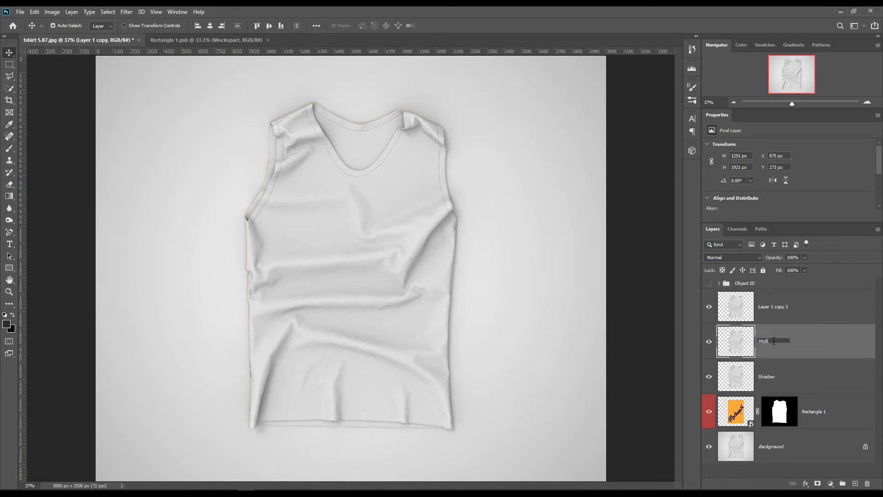
key(Return)
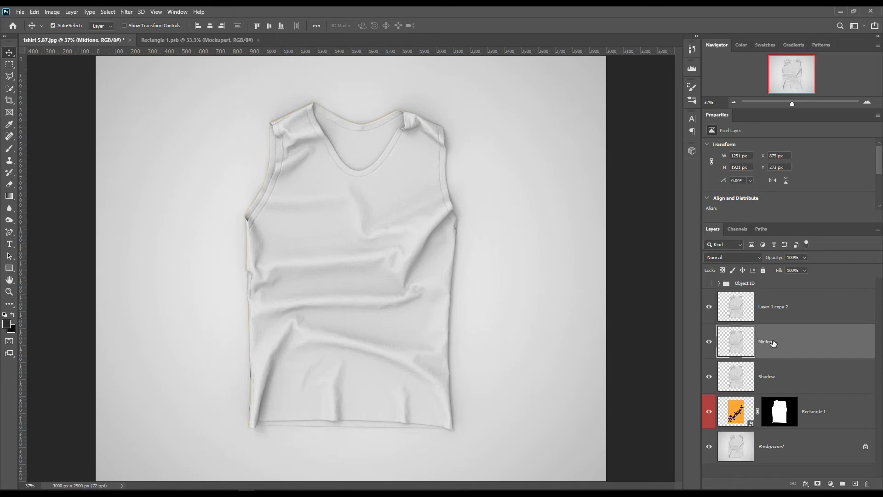
double_click(778, 307)
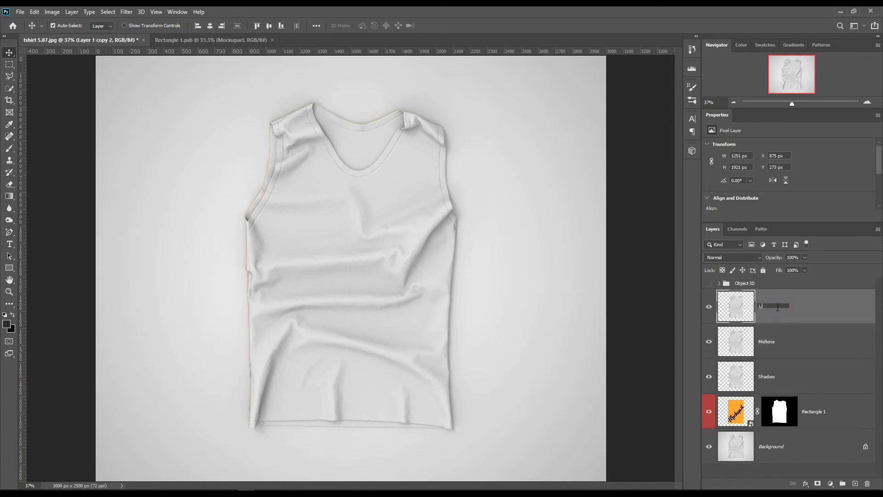
text(Light)
key(Return)
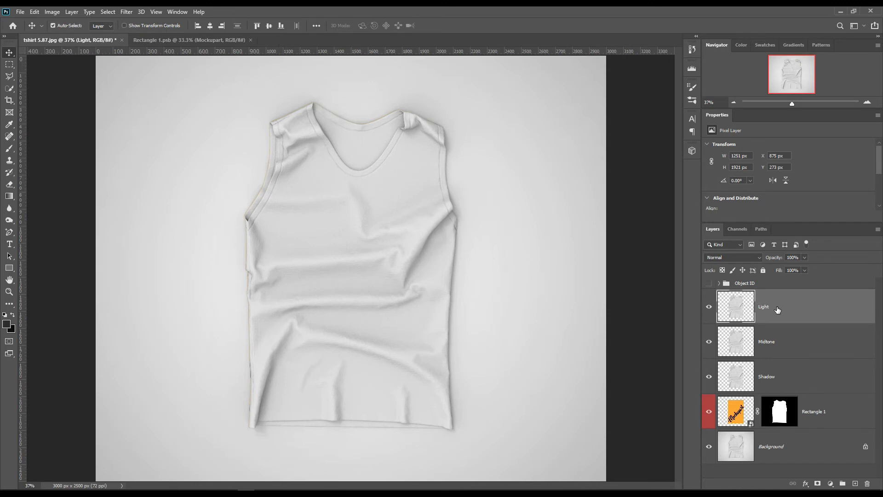
Hide the Light and Midtone layers and set the Shadow layer's blend mode to Multiply
click(709, 307)
click(709, 342)
click(782, 375)
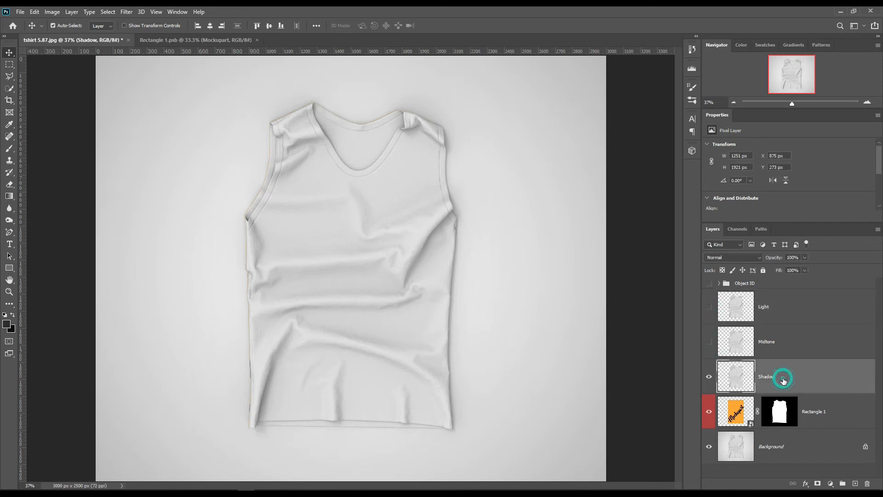
click(745, 258)
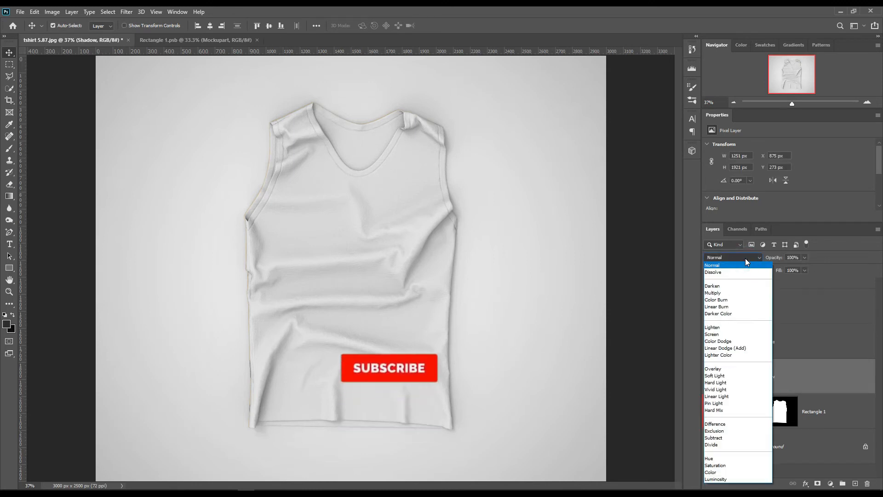
click(726, 293)
Show the Midtone layer and set its blend mode to Linear Dodge (Add)
click(712, 343)
click(814, 342)
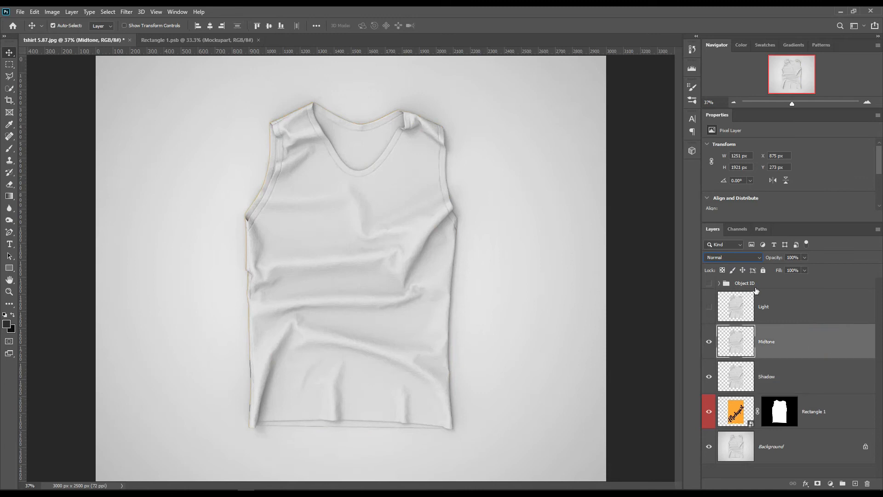
click(734, 257)
click(749, 347)
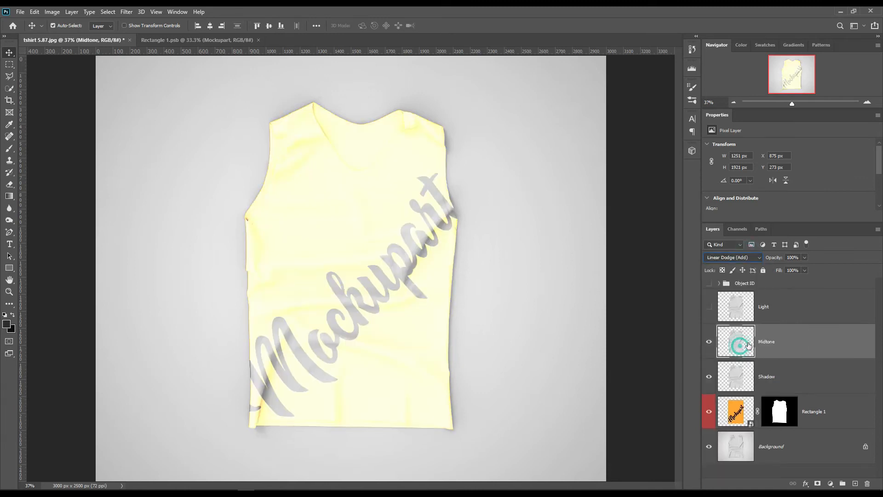
Adjust the Midtone layer's Levels to input black 175 and output white 99, and compare the shirt without it
click(52, 11)
mouse_move(69, 35)
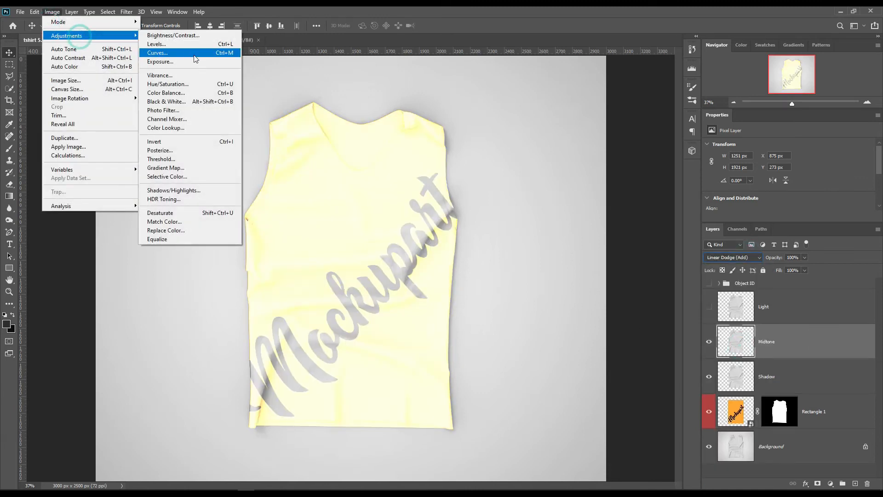
click(182, 44)
drag(663, 208, 755, 211)
drag(778, 248, 711, 248)
drag(755, 211, 744, 211)
drag(712, 248, 708, 247)
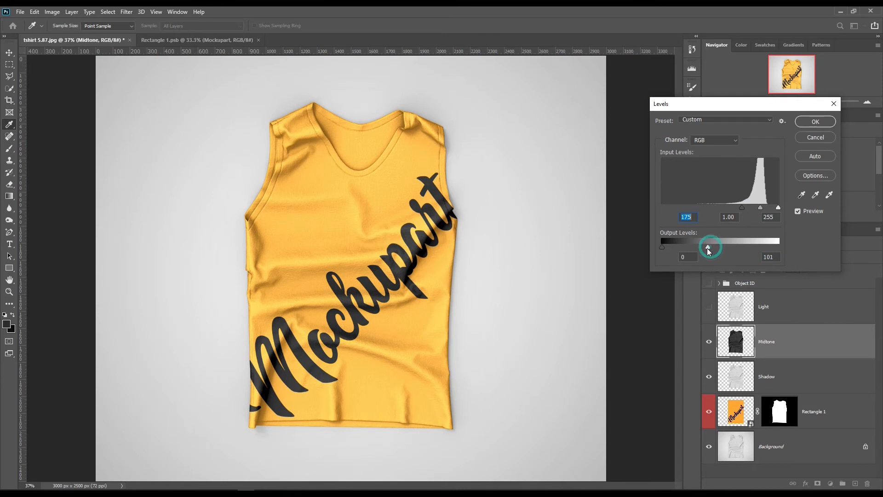
click(816, 121)
click(709, 342)
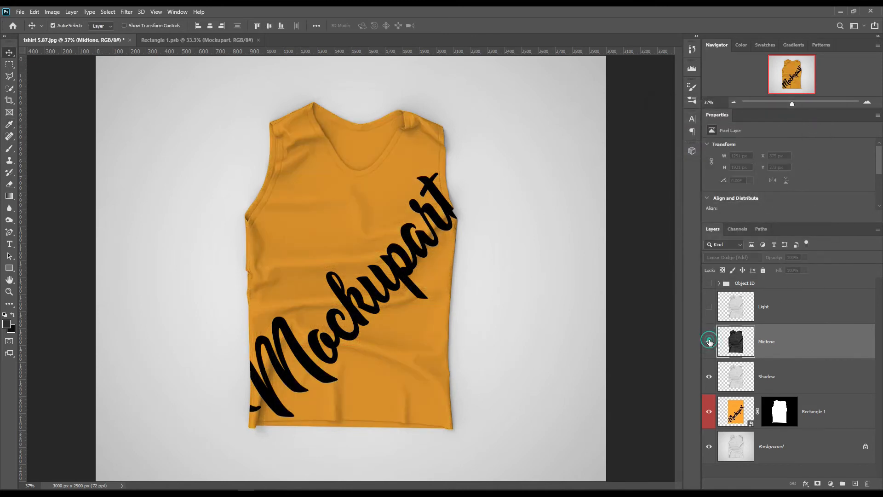
click(709, 341)
Show the Light layer and set its blend mode to Screen
click(759, 308)
click(755, 258)
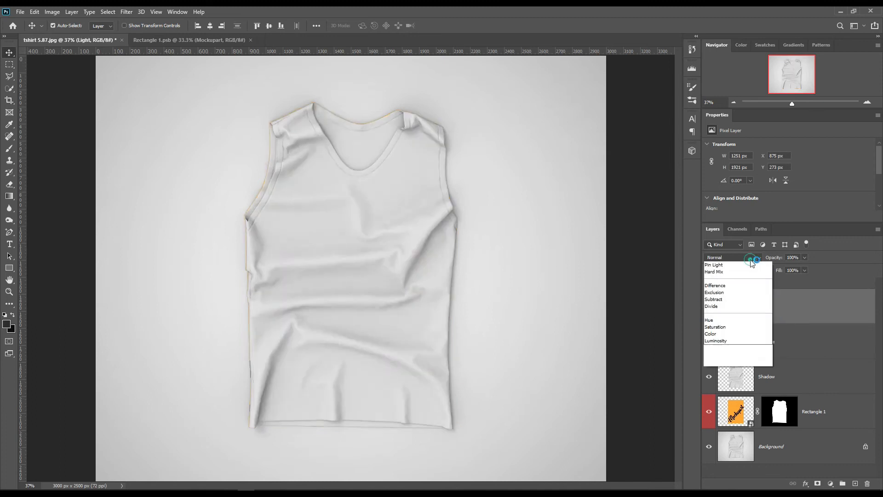
click(737, 340)
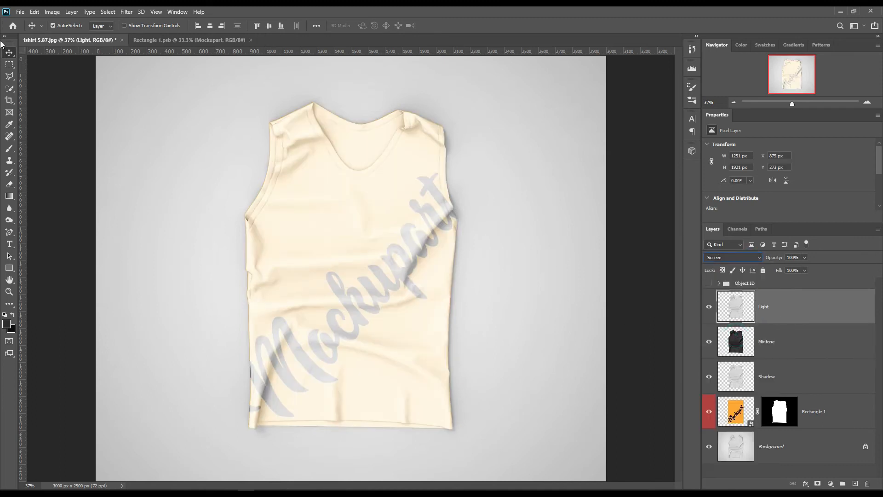
Adjust the Light layer's Levels to an input black value of 197
click(50, 11)
click(155, 44)
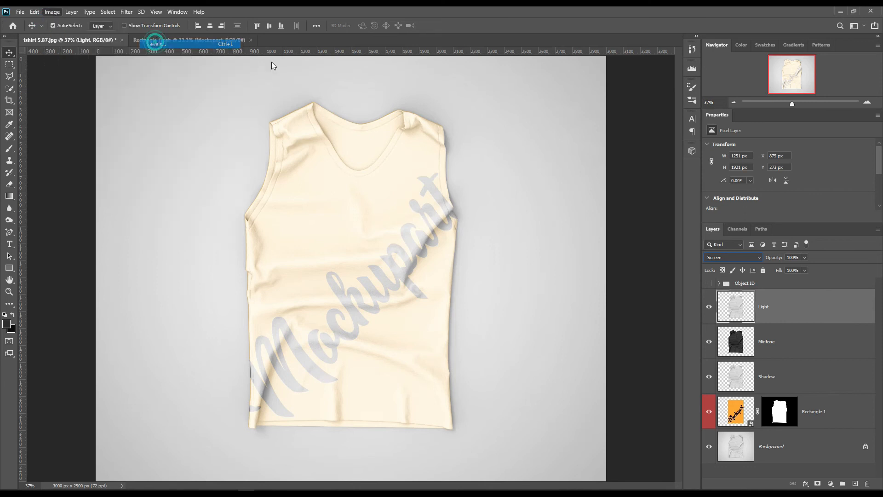
drag(662, 208, 753, 211)
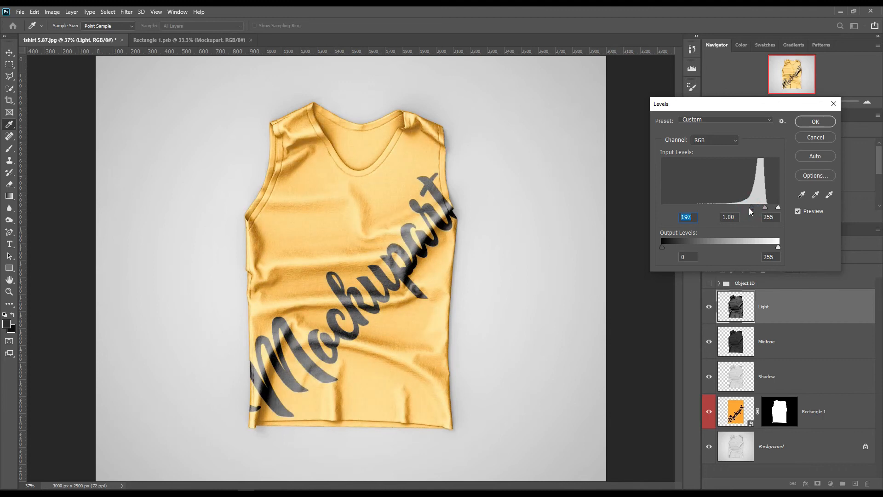
click(806, 122)
Lower the Light layer's fill to about 81% and fine-tune the highlight strength
drag(779, 270, 769, 270)
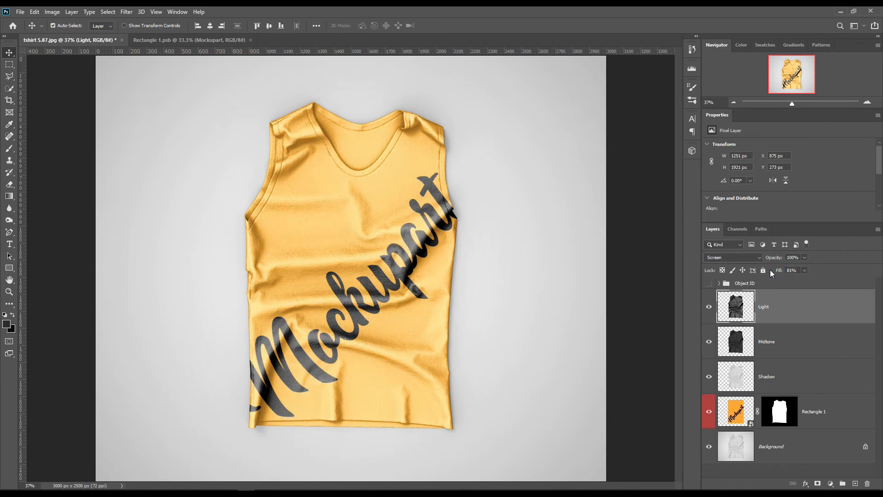
click(773, 341)
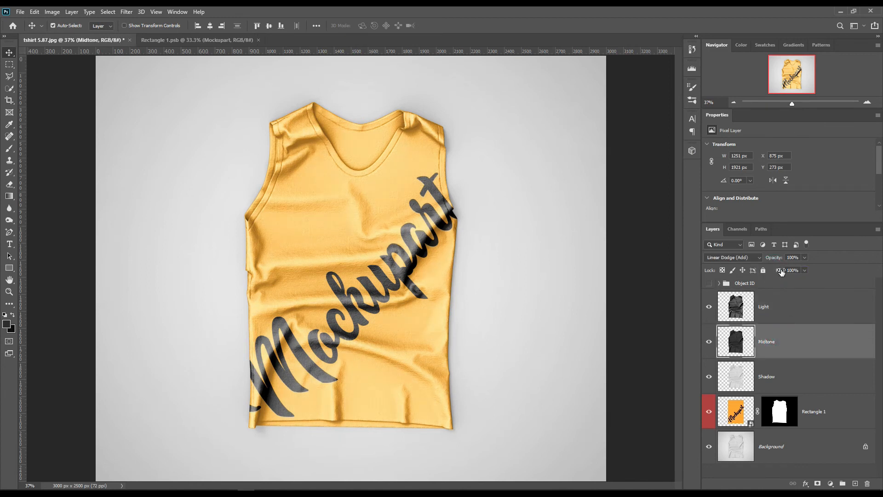
click(775, 318)
drag(781, 273, 784, 273)
Group the Light, Midtone and Shadow layers under the name FX
shift+click(788, 385)
drag(799, 376, 844, 484)
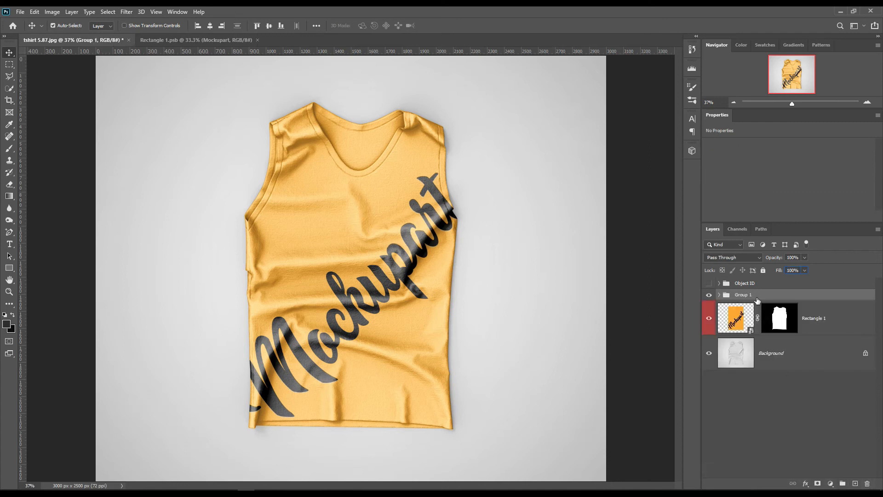
double_click(746, 295)
text(FX)
key(Return)
Load the shirt mask of Rectangle 1 as a selection and invert it to select the area around the shirt
ctrl+click(781, 325)
click(108, 11)
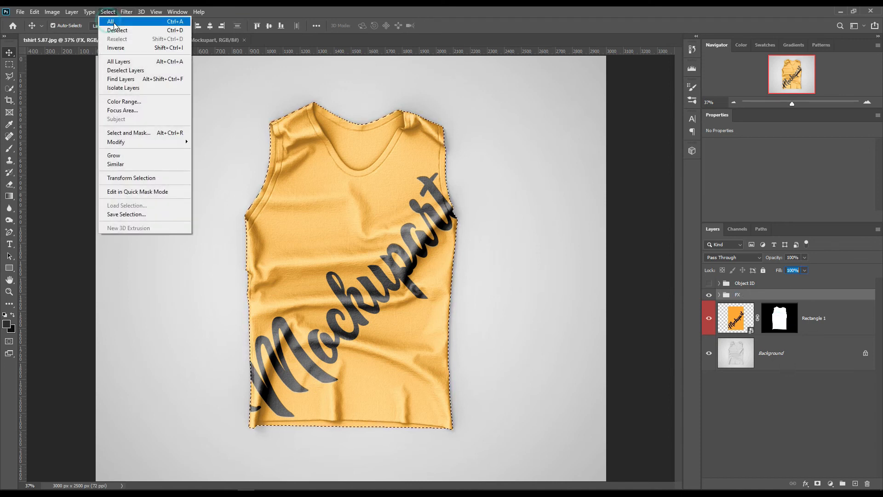
click(126, 48)
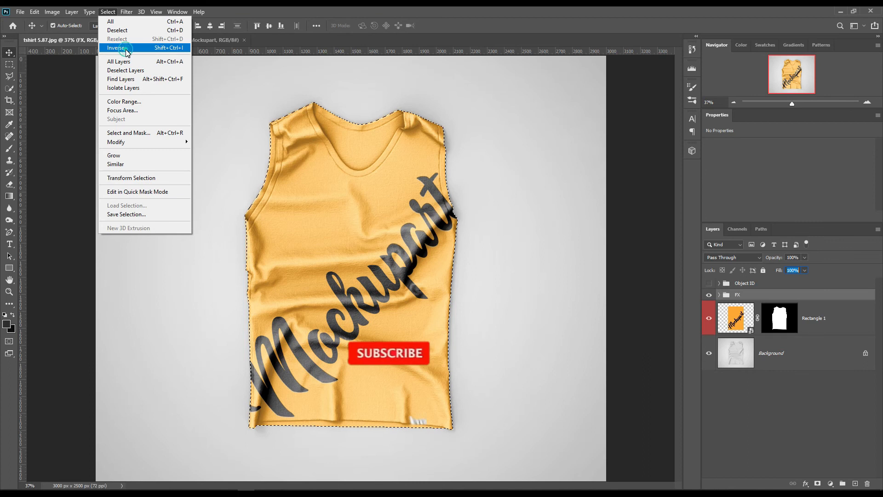
Add an orange Solid Color fill layer directly above the Background layer, masked to the selected area around the shirt
click(799, 355)
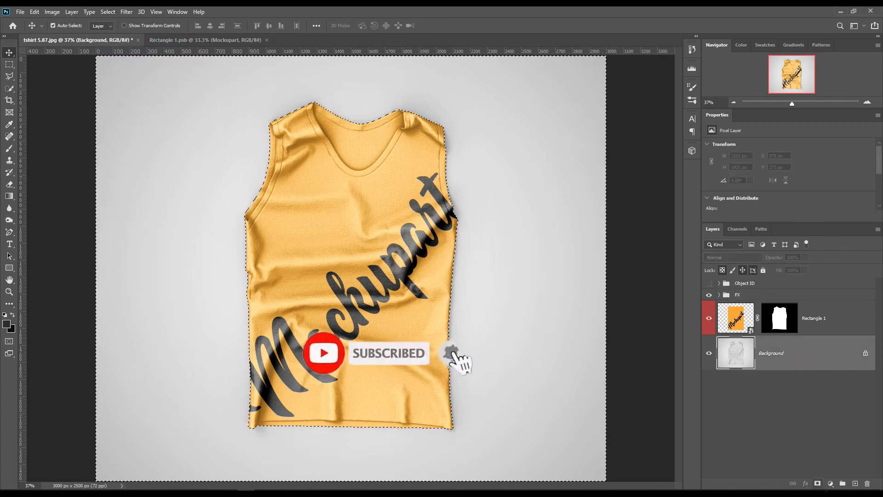
click(831, 484)
click(825, 323)
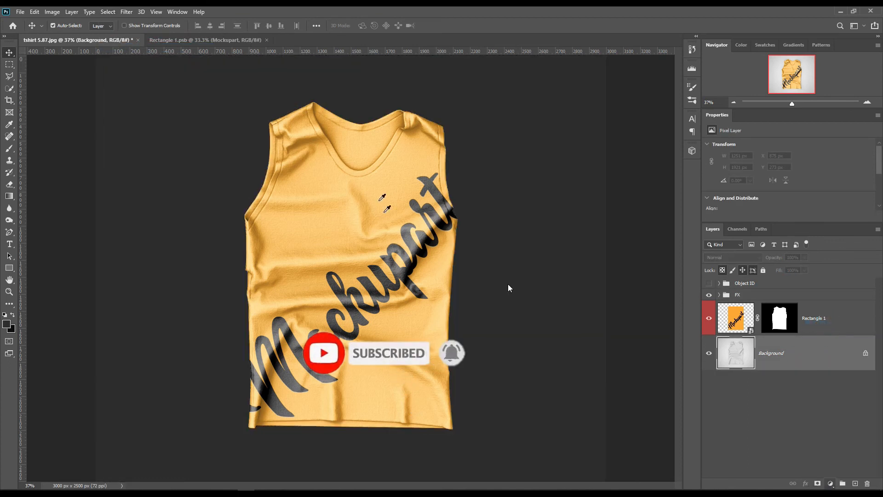
click(413, 134)
click(782, 248)
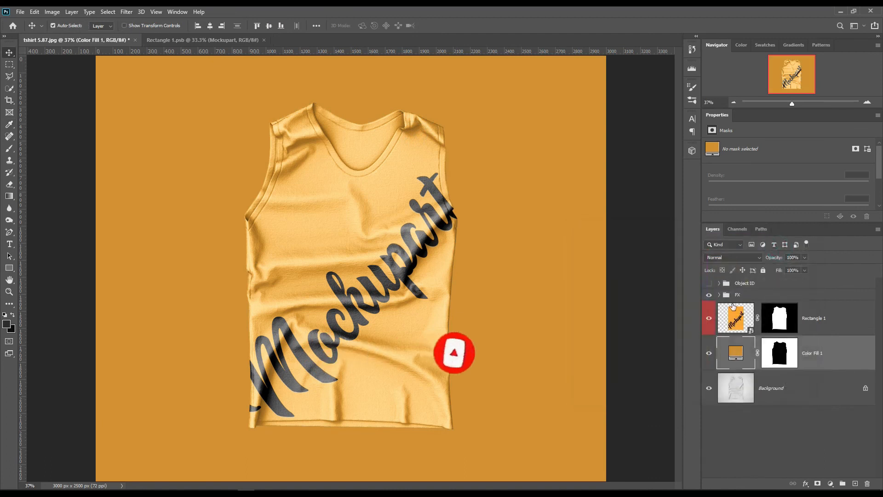
Set the color fill layer's blend mode to Linear Burn and change its color to a pale yellow
click(736, 257)
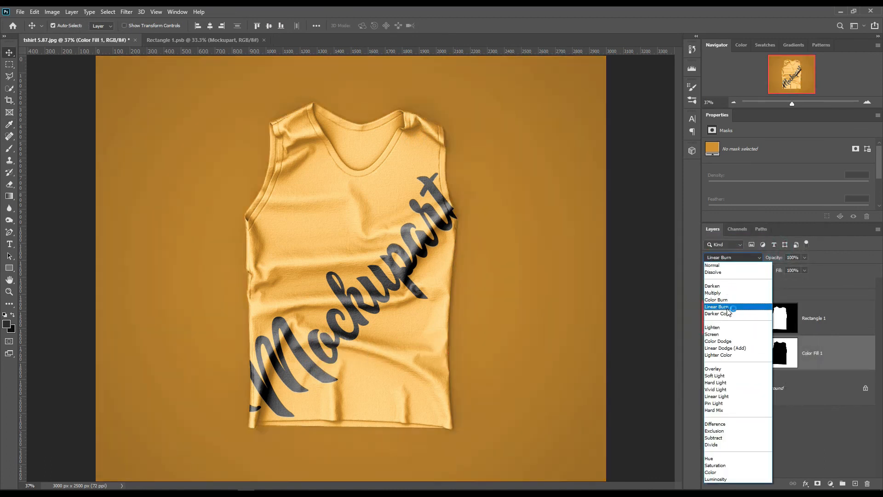
click(728, 307)
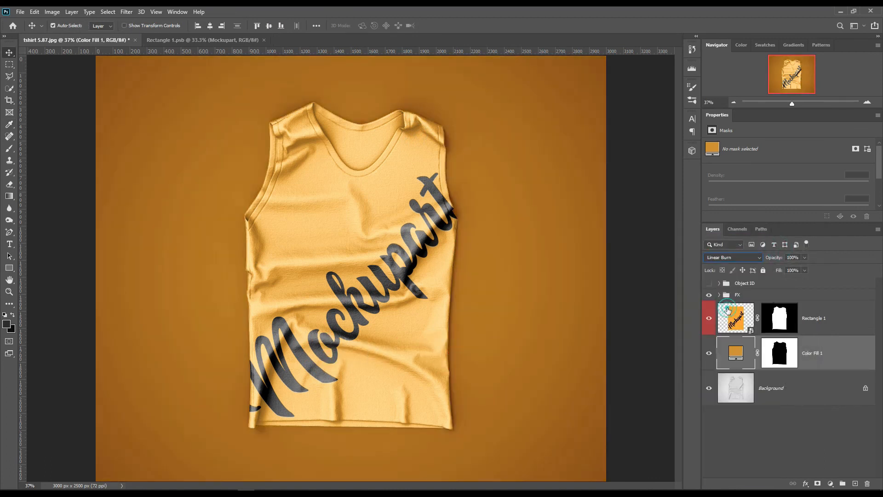
double_click(736, 353)
drag(673, 265, 635, 244)
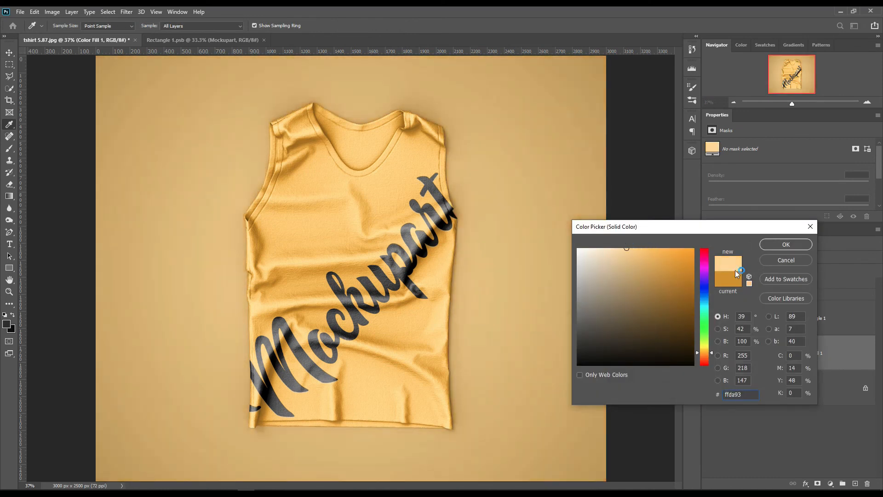
drag(706, 352, 707, 354)
click(775, 245)
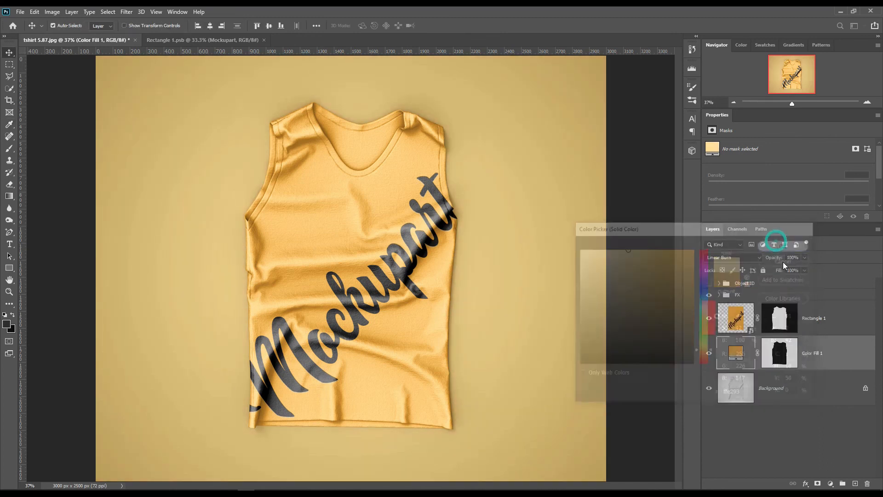
Give the Color Fill 1 layer a red color label and deselect all layers
right_click(844, 351)
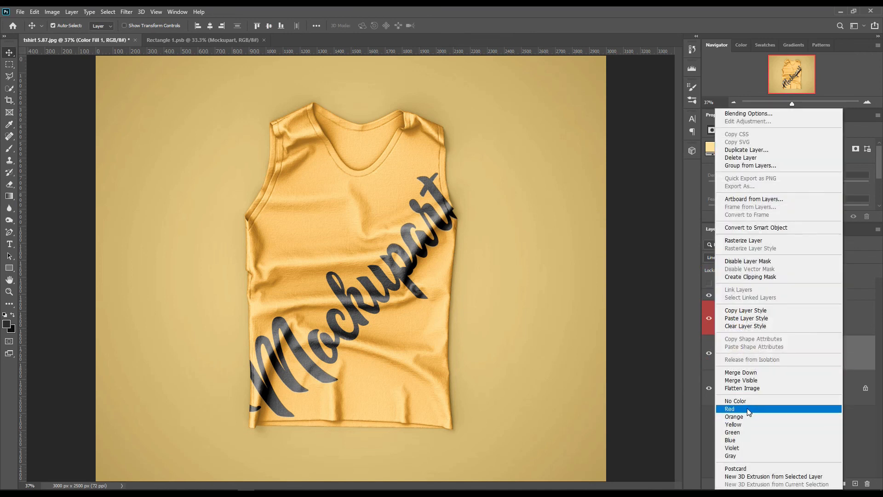
click(747, 408)
click(783, 415)
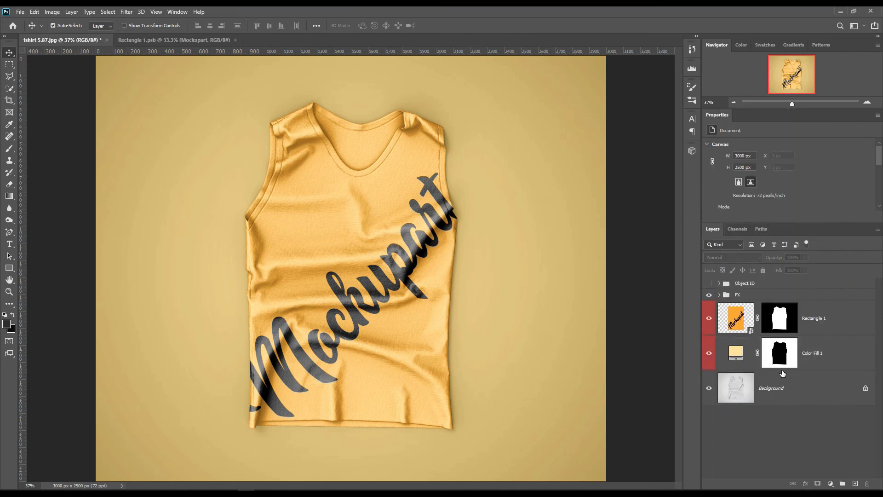
Toggle the visibility of Color Fill 1 and Rectangle 1 off and on to check each layer's effect
click(709, 353)
click(709, 354)
click(710, 319)
click(709, 318)
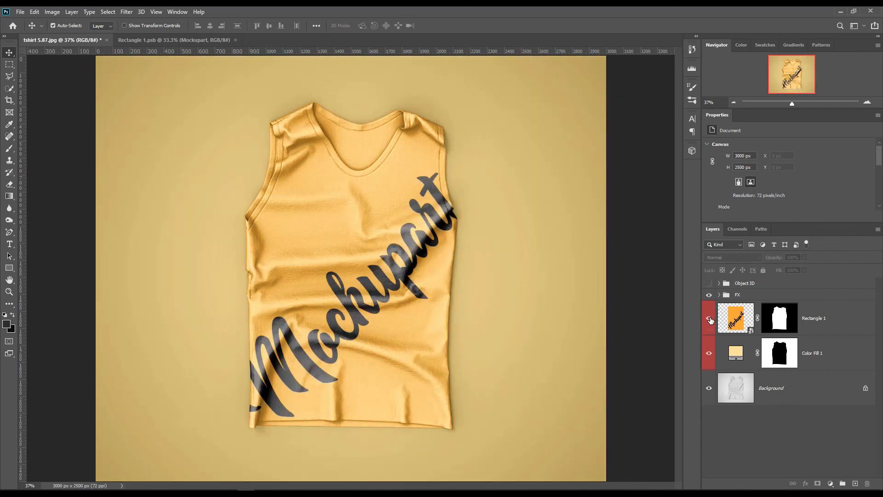